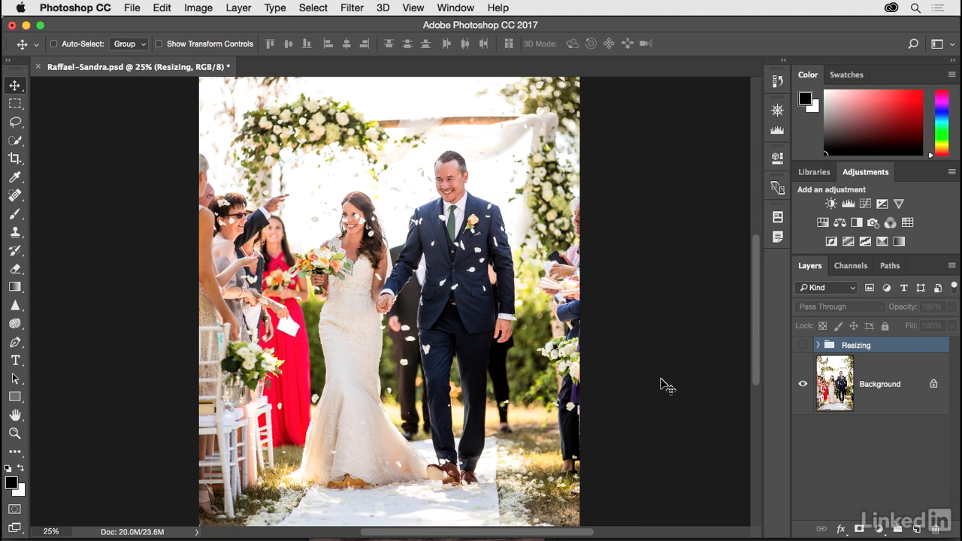
- Show the Resizing layer group to review its four-step resizing checklist, and hide the group again
left_click(803, 348)
key("super")
key("super+plus")
key("super+plus")
left_click_drag(516, 275, 508, 441)
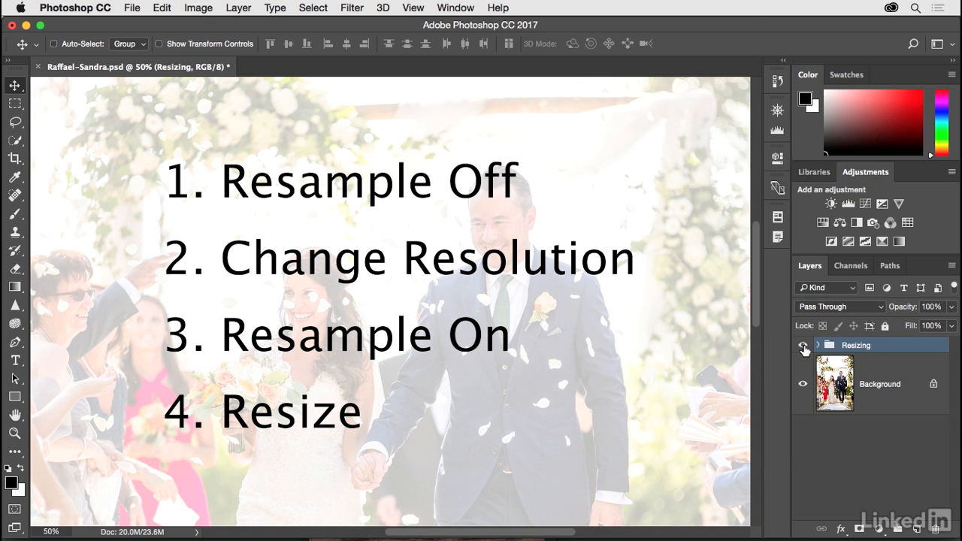
left_click(803, 346)
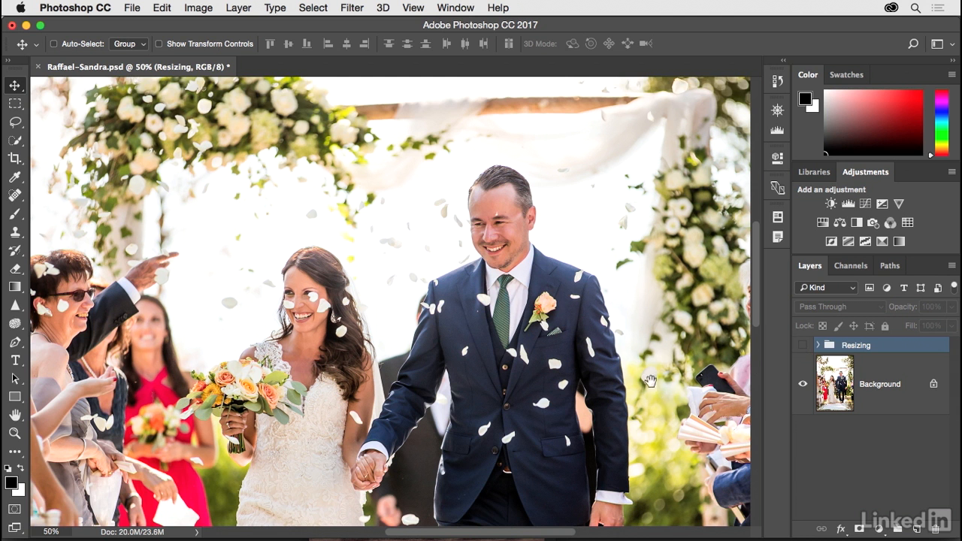
scroll(652, 385, "down", 3)
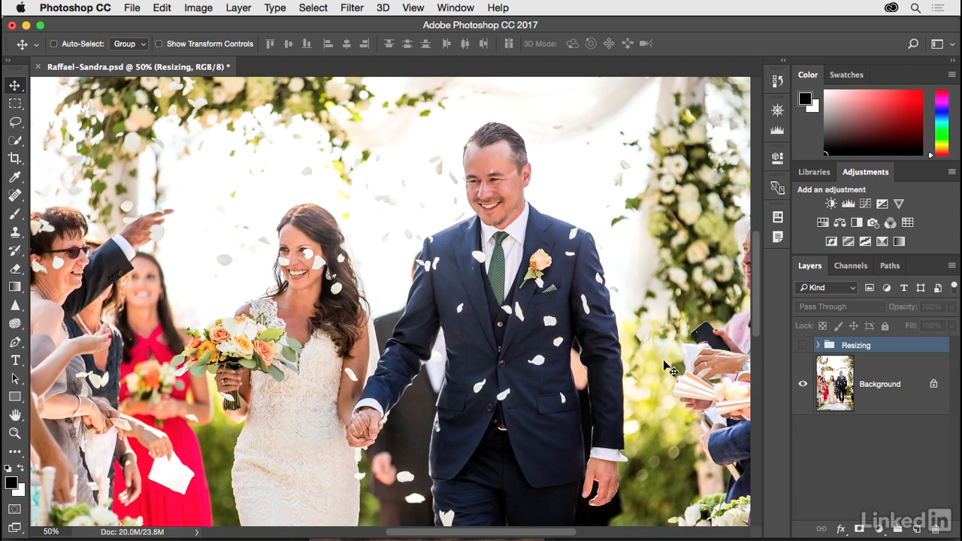
- Open the Image Size settings with the Background layer selected and display the dimensions in inches
left_click(828, 379)
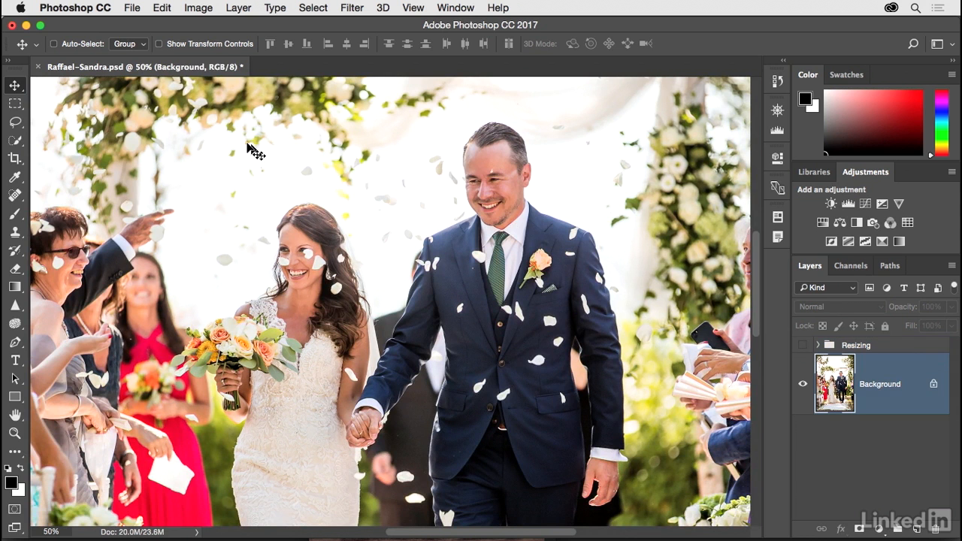
left_click(198, 8)
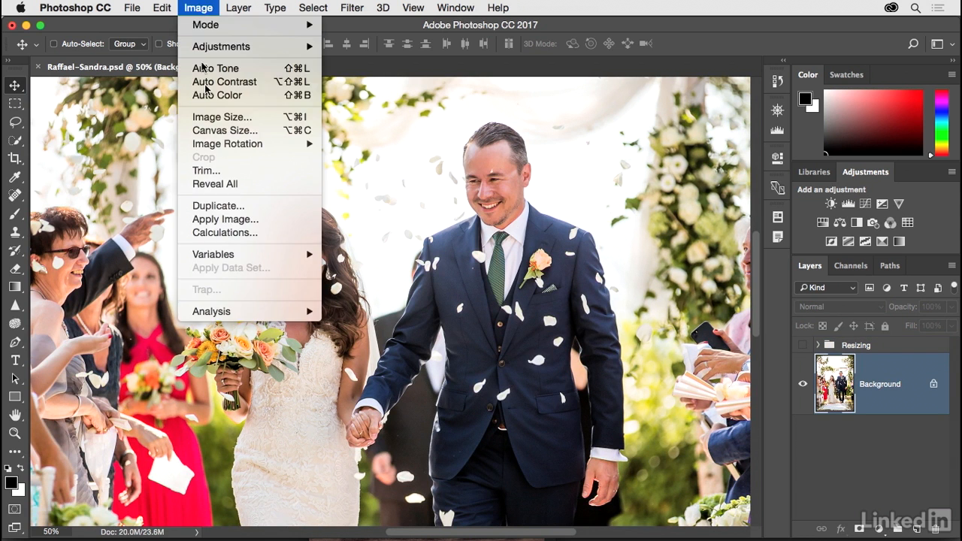
left_click(262, 118)
left_click_drag(293, 139, 306, 188)
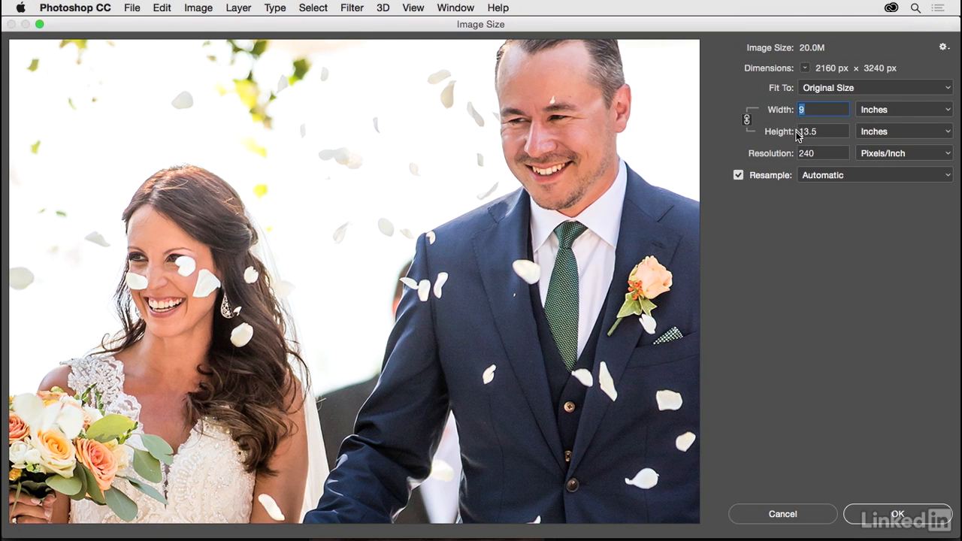
left_click(806, 69)
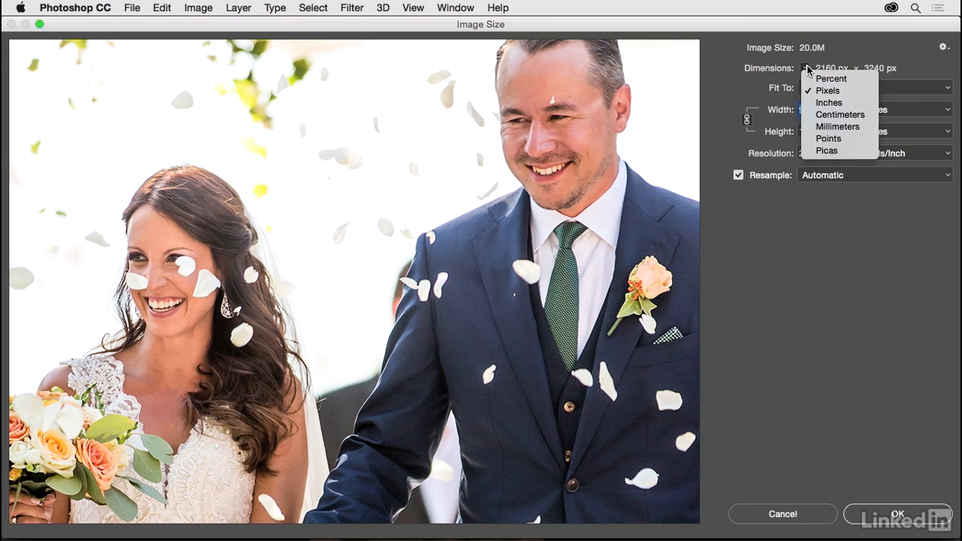
left_click(813, 103)
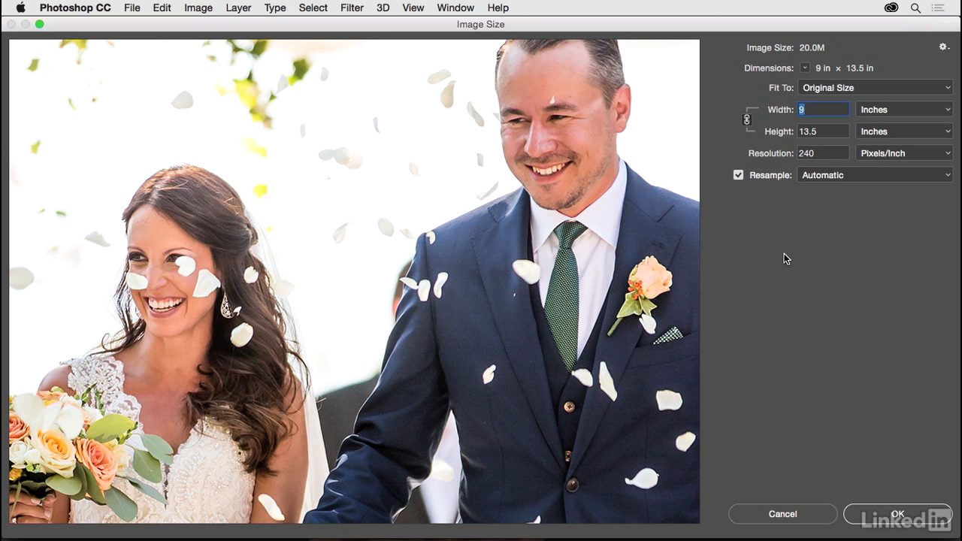
- Turn off resampling and set the image resolution to 300 pixels/inch
left_click(739, 176)
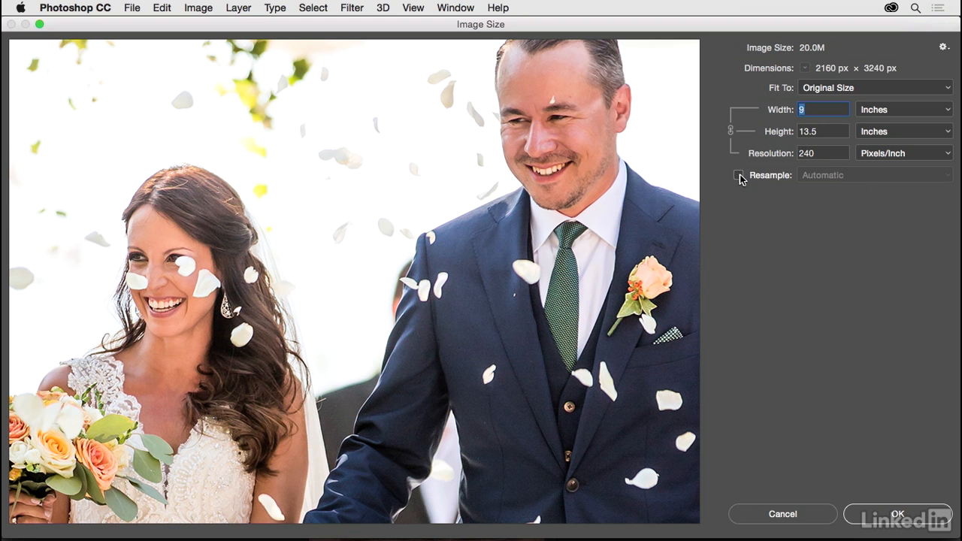
left_click_drag(823, 155, 783, 158)
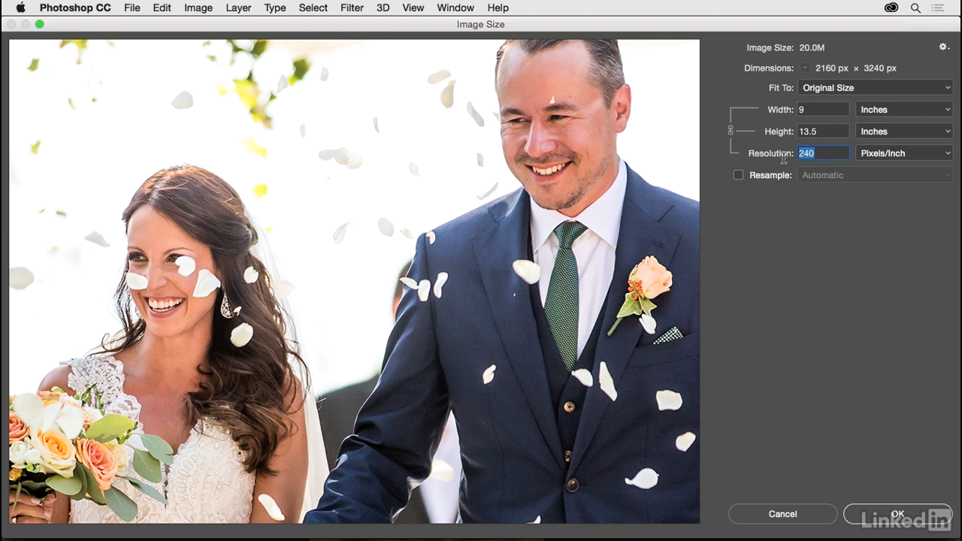
type("300")
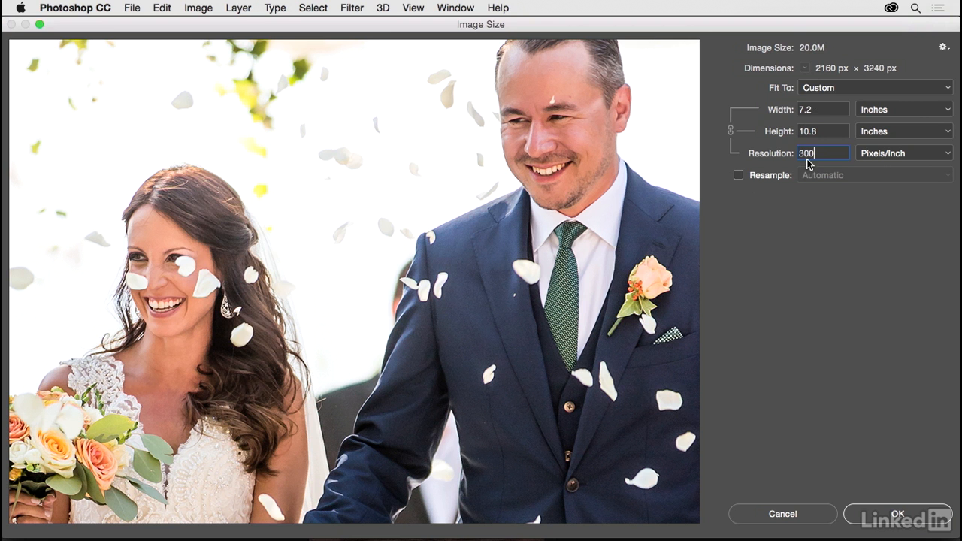
- Turn resampling back on with the Automatic method and set the document width to 5 inches
left_click(739, 176)
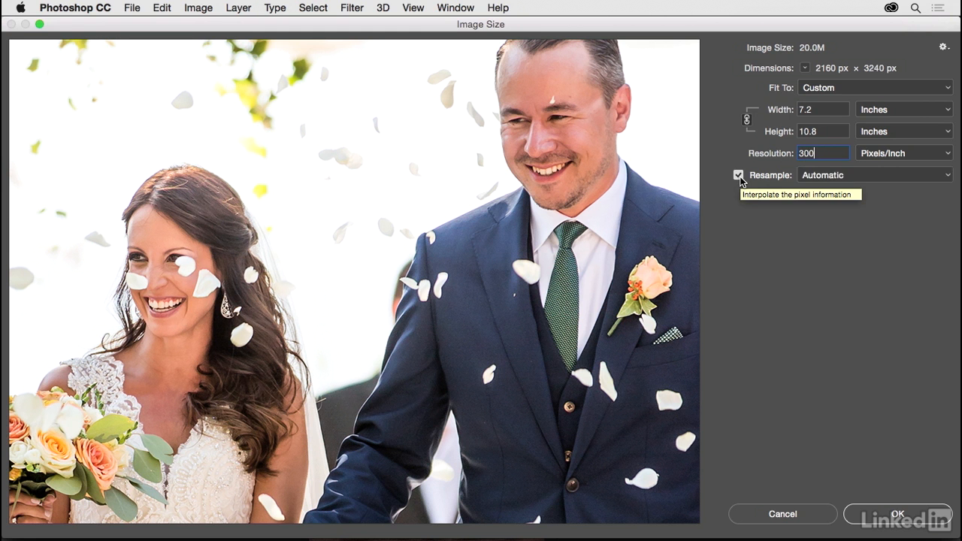
double_click(810, 109)
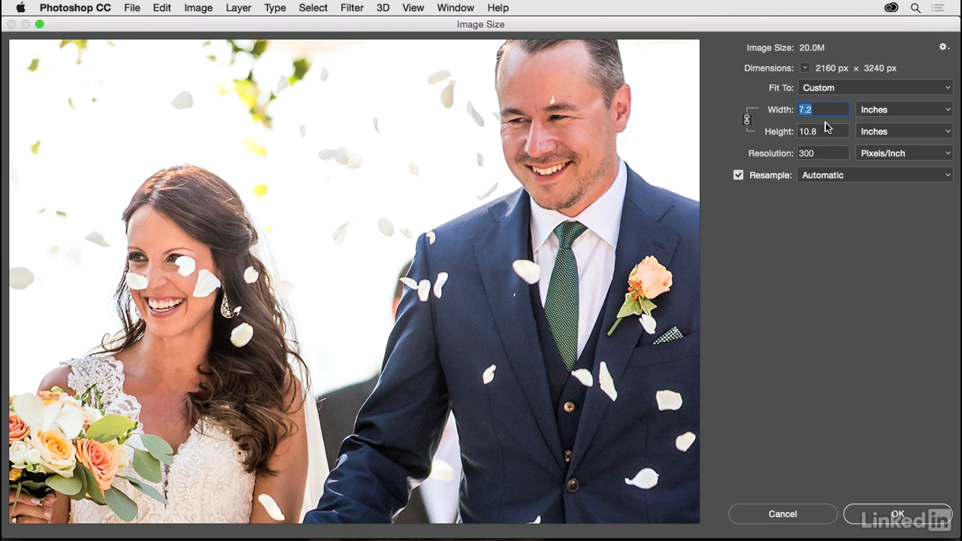
type("5")
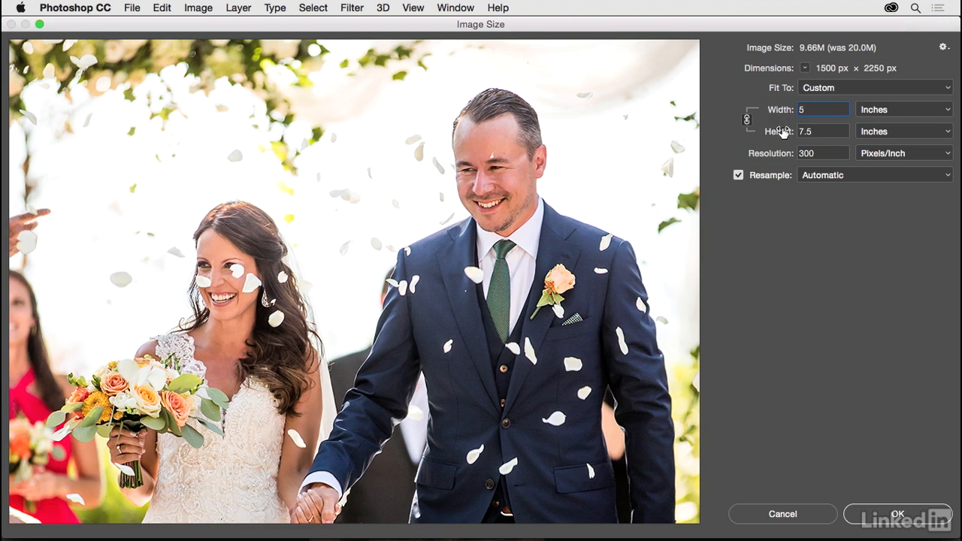
left_click_drag(558, 268, 554, 227)
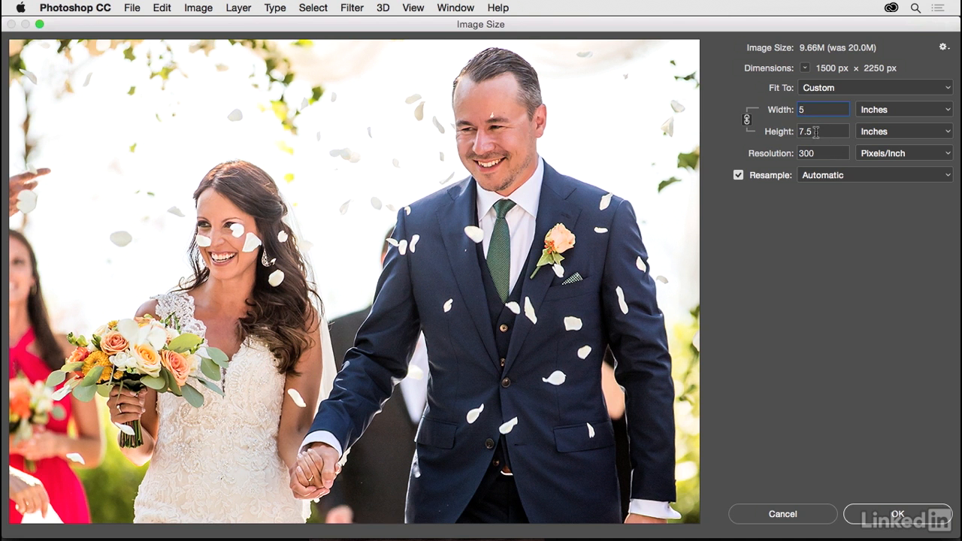
- Try a document height of 7 inches with the proportions linked
key("Tab")
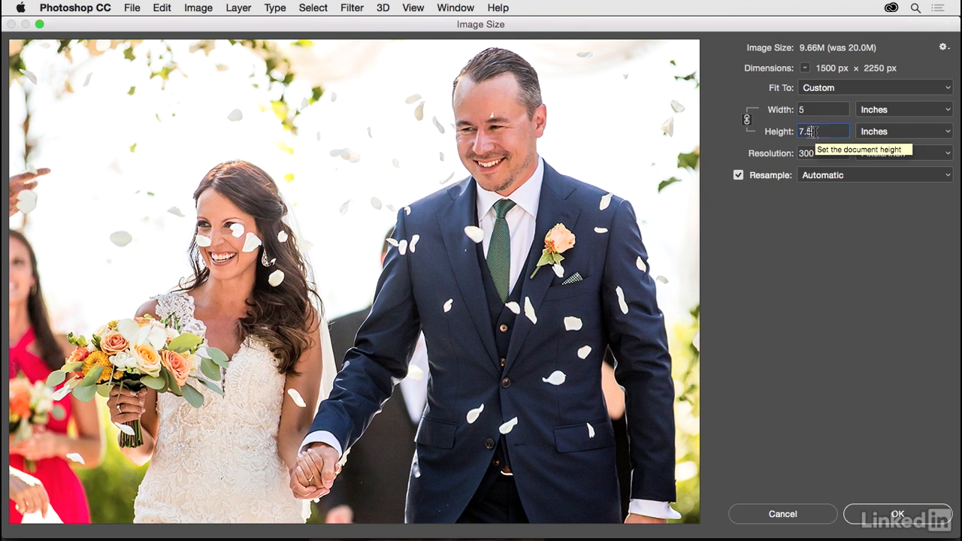
type("7")
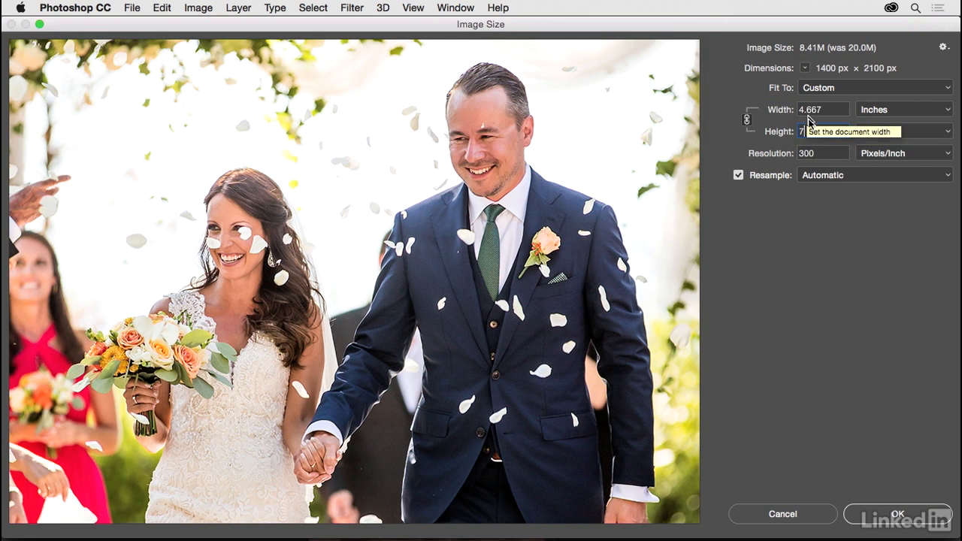
- Restore the document width to 5 inches and apply the new image size
left_click_drag(825, 110, 797, 112)
type("5")
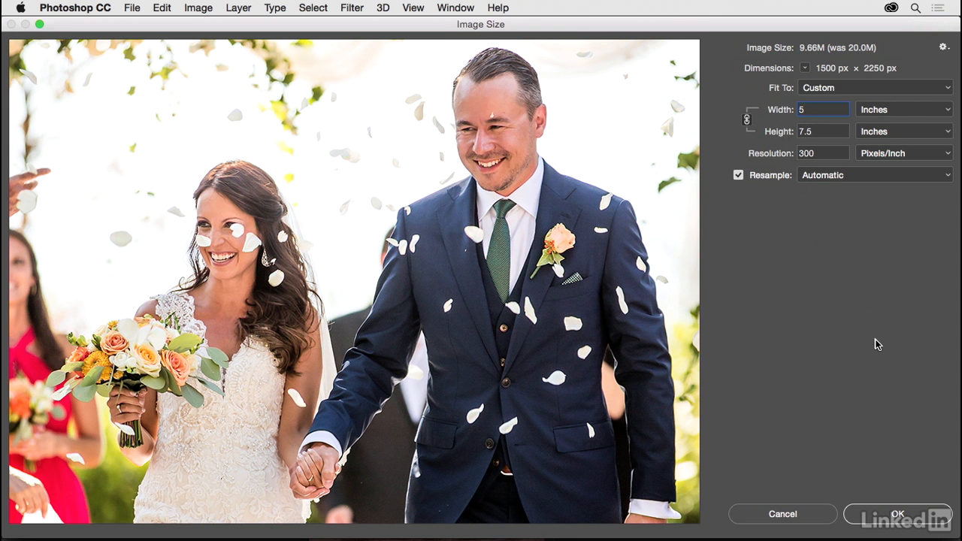
left_click(898, 514)
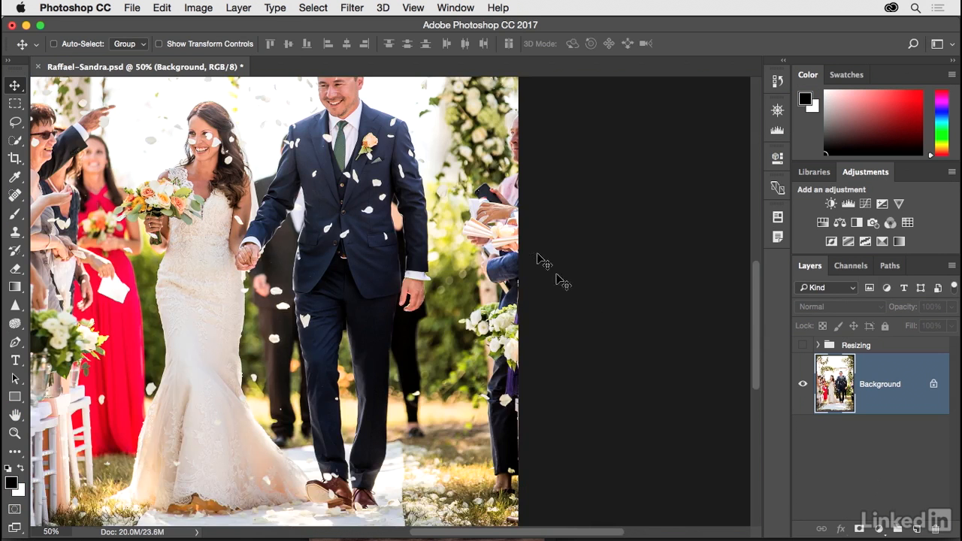
- Configure the Crop tool for W x H x Resolution with 5 in width, 7 in height and 300 px/in
key("super+minus")
key("super+minus")
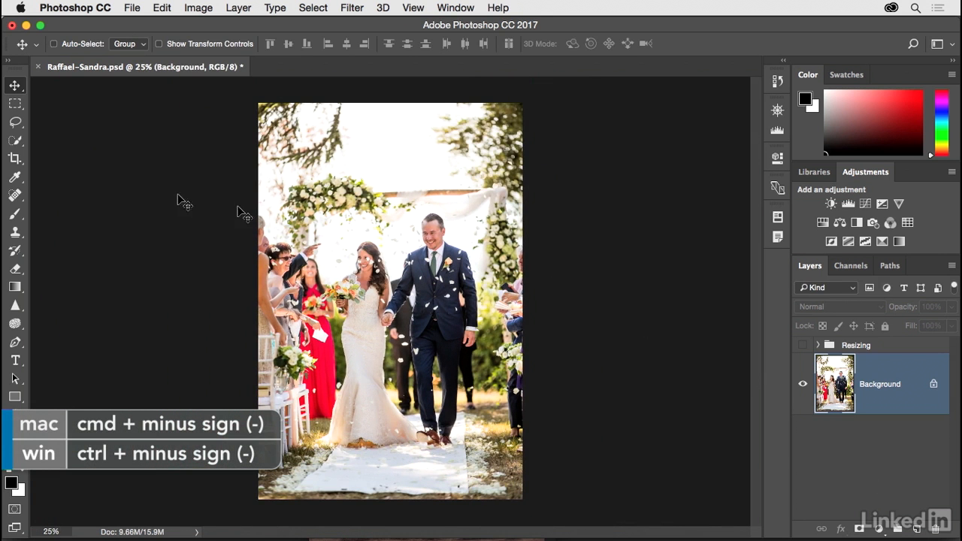
left_click(15, 160)
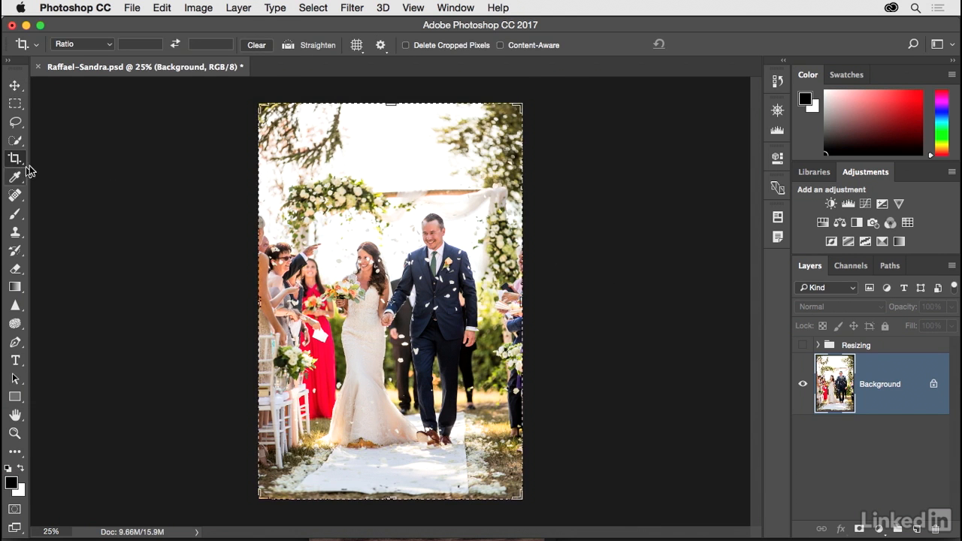
left_click(109, 47)
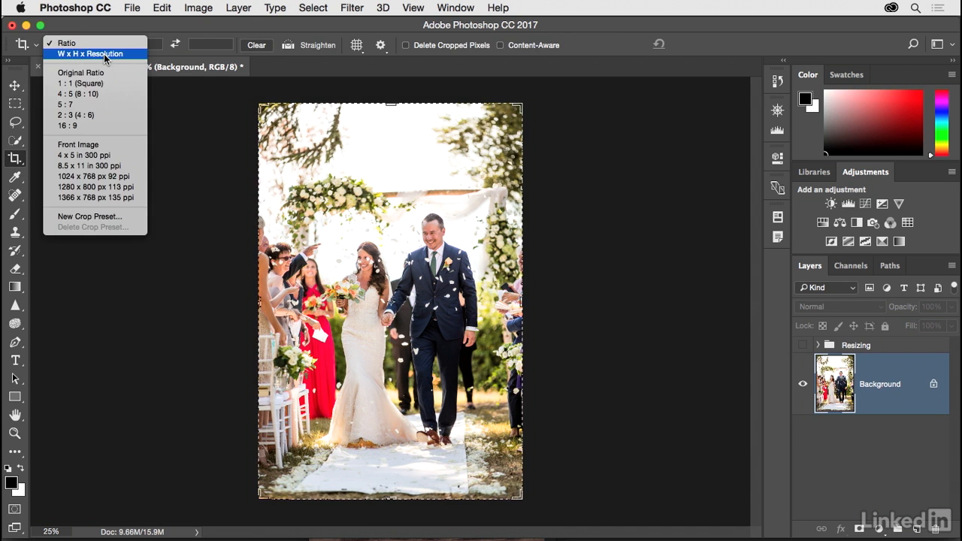
left_click(104, 53)
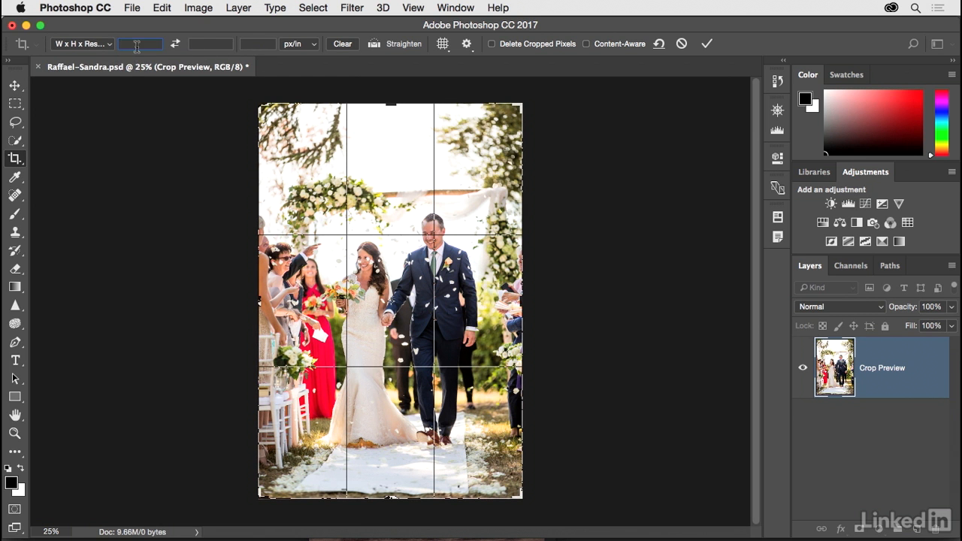
type("5in")
key("Tab")
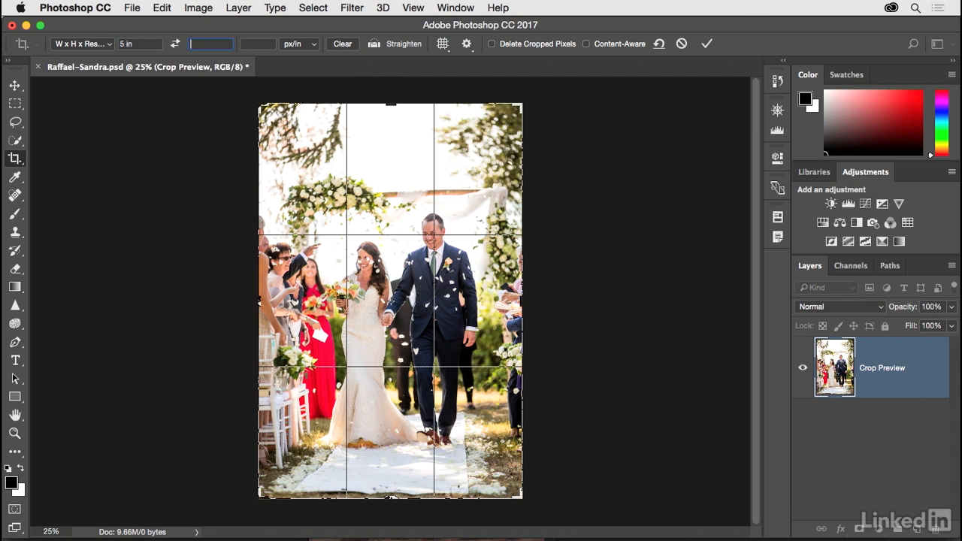
type("7")
key("Tab")
type("300")
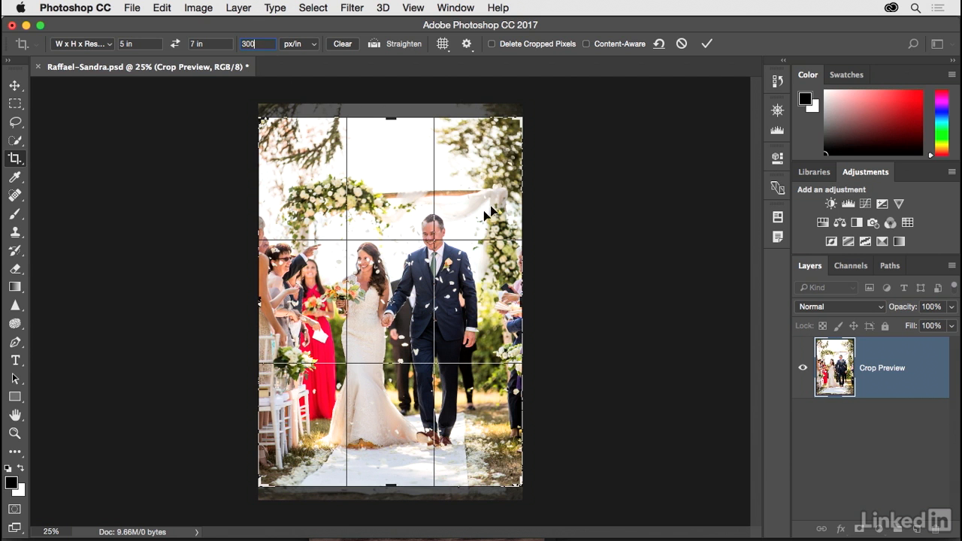
- Shift the photo slightly upward within the crop frame and apply the crop
mouse_move(480, 213)
left_mouse_down()
mouse_move(481, 200)
mouse_move(481, 219)
mouse_move(485, 207)
left_mouse_up()
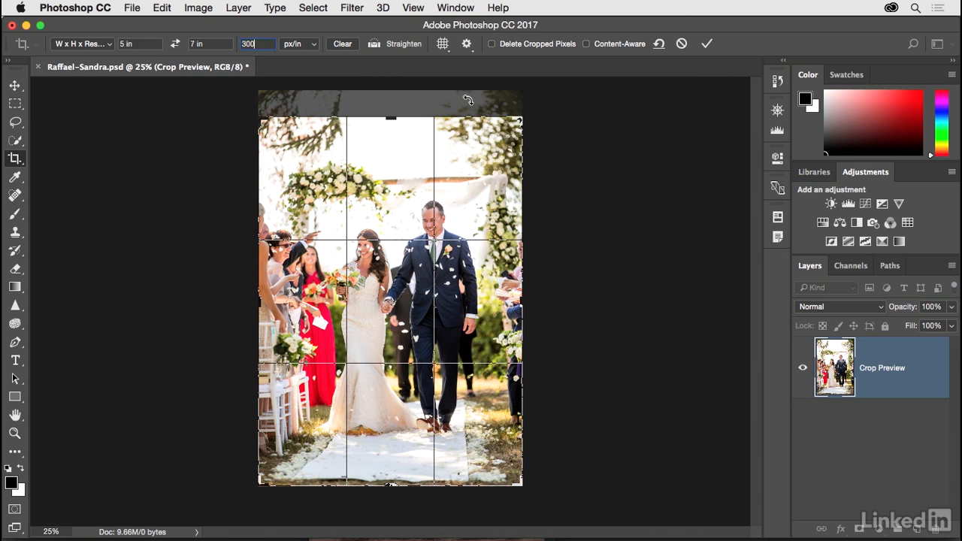
left_click(706, 45)
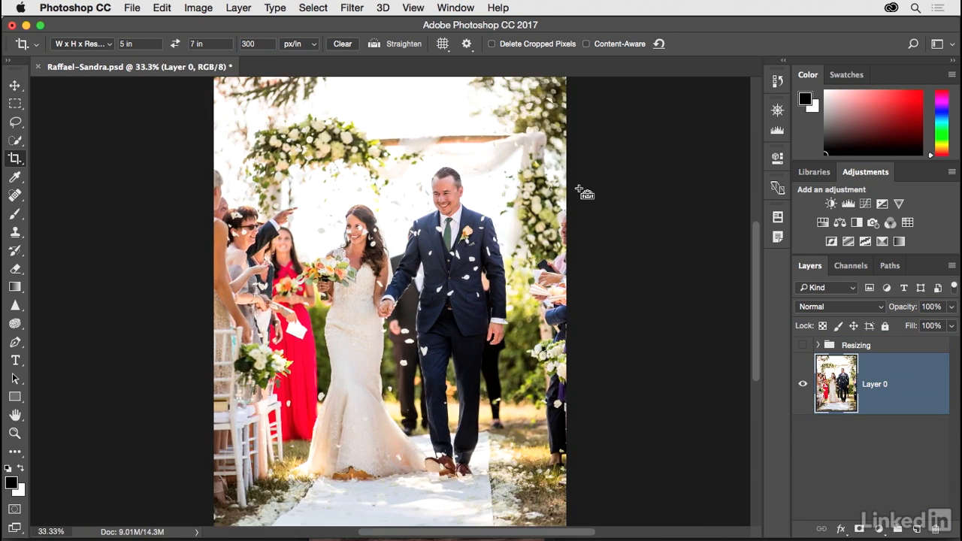
key("super+plus")
left_click_drag(570, 257, 566, 239)
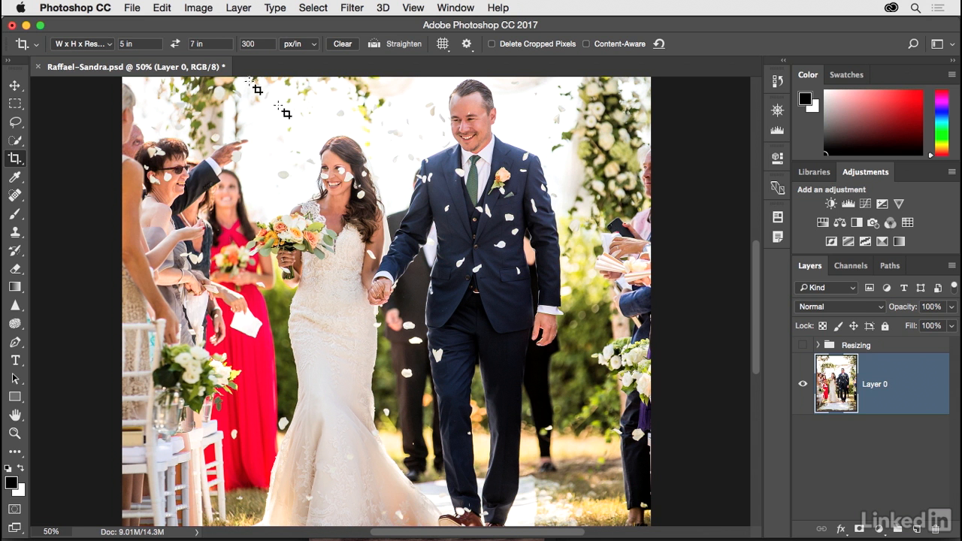
- Check the cropped photo's dimensions in inches in the Image Size settings and leave them without applying changes
left_click(204, 9)
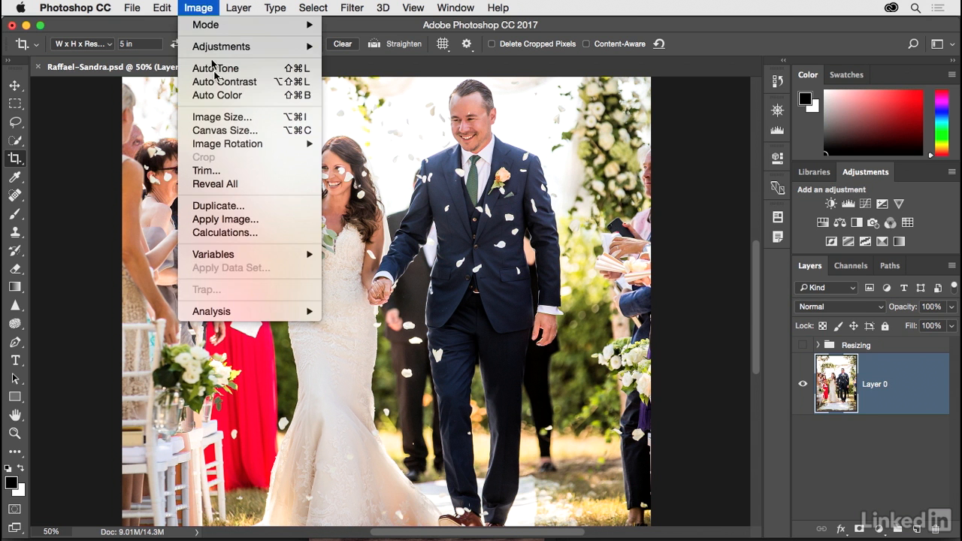
left_click(220, 118)
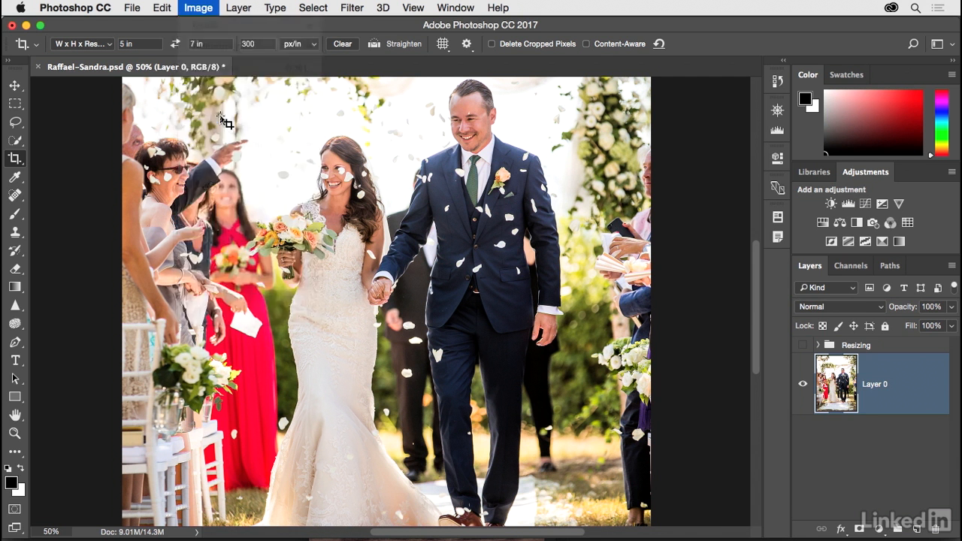
left_click_drag(429, 138, 429, 357)
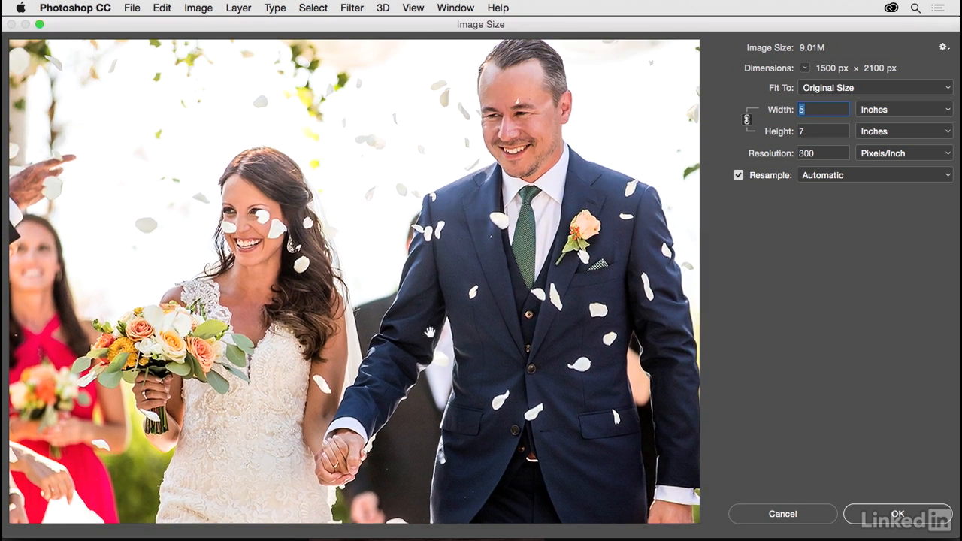
left_click(805, 68)
left_click(812, 103)
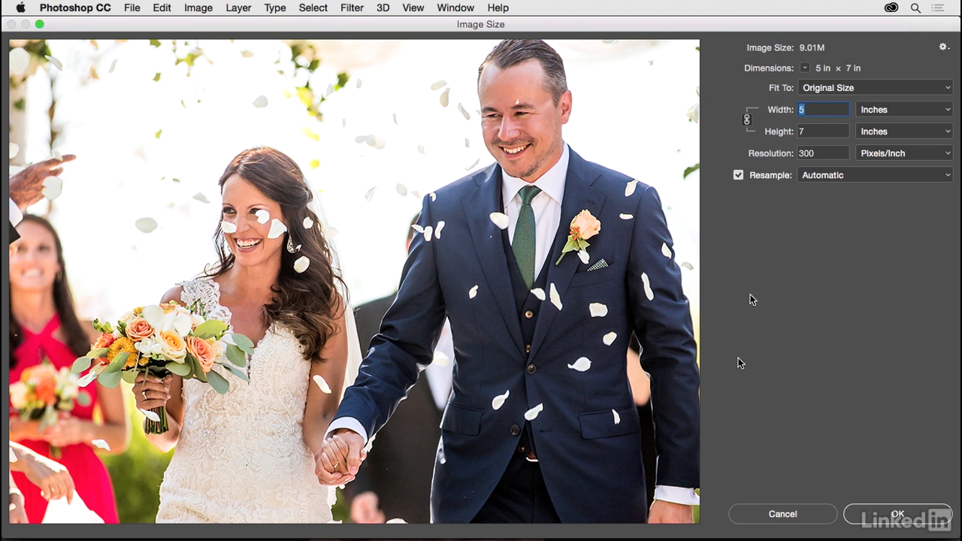
left_click(782, 514)
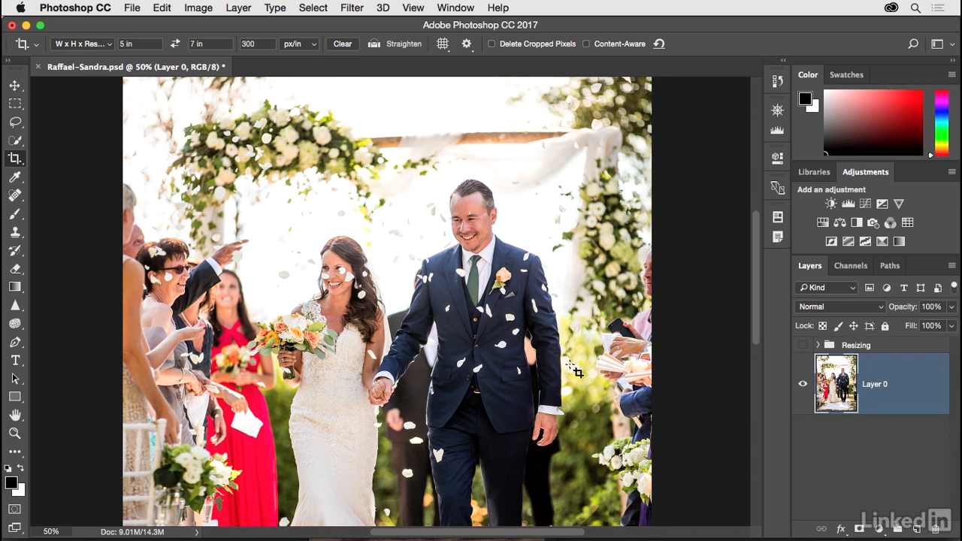
- Show the Resizing checklist over the cropped photo once more, switch to the Move tool and hide the checklist
left_click_drag(575, 371, 571, 296)
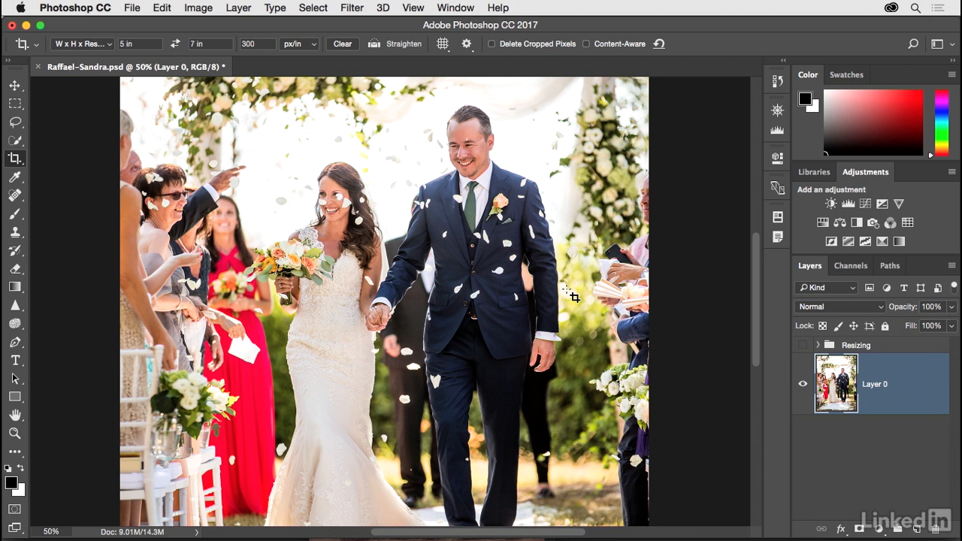
left_click(802, 345)
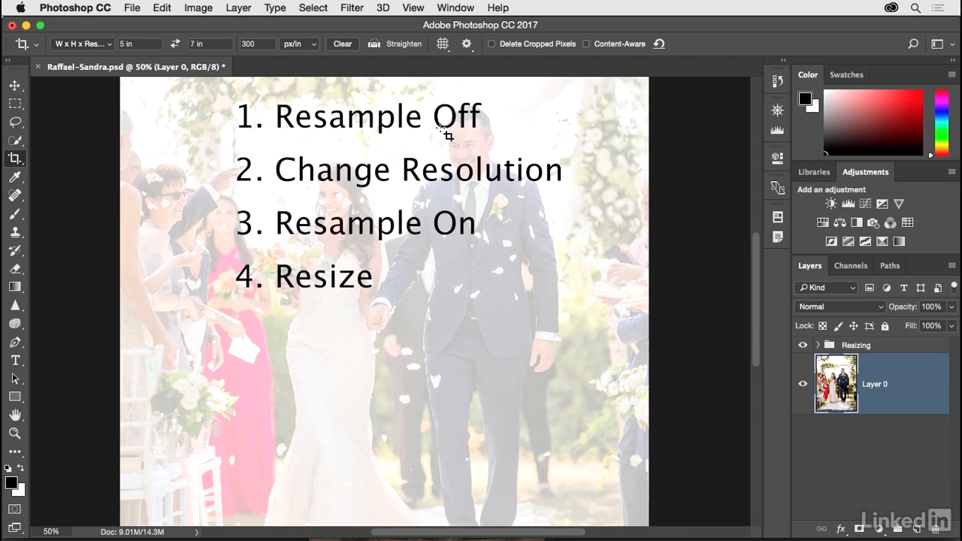
left_click_drag(556, 167, 562, 289)
key("super+plus")
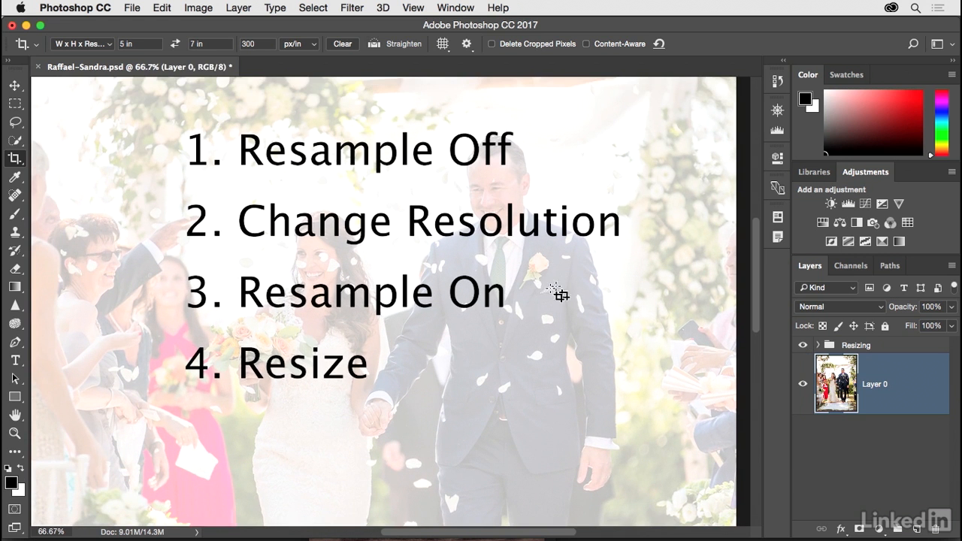
key("v")
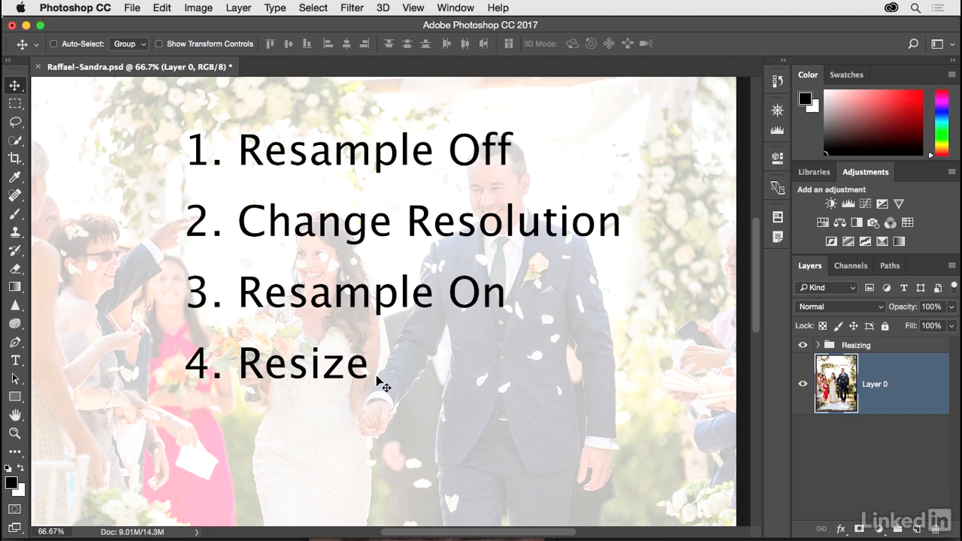
left_click(802, 345)
left_click_drag(608, 380, 637, 360)
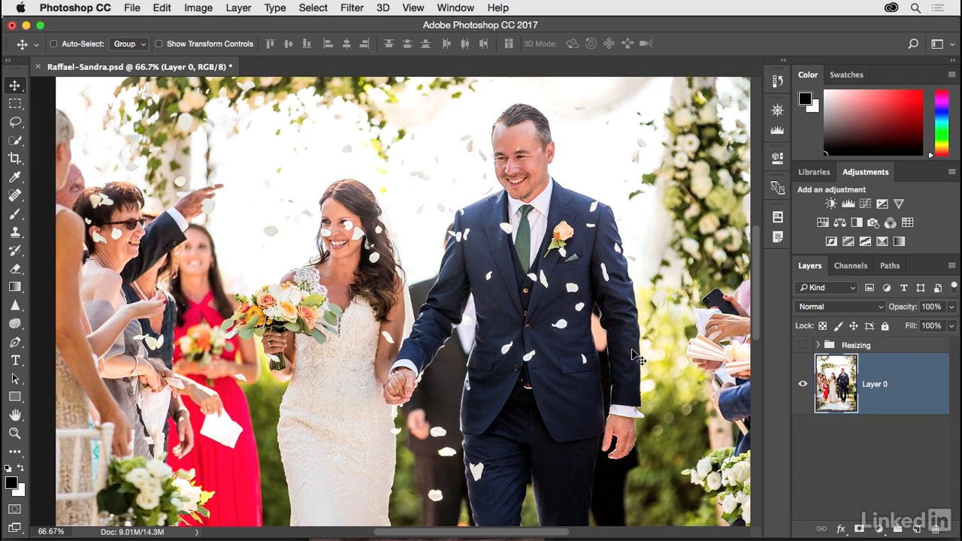